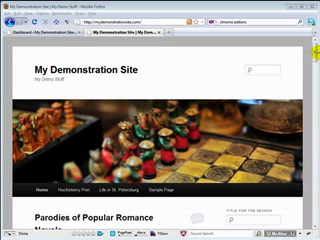
drag(315, 55, 315, 65)
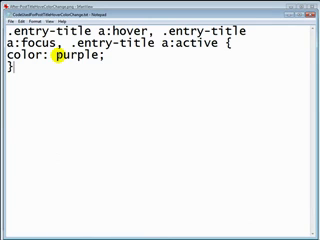
Step: Copy all four lines of the purple entry-title hover rule from Notepad
drag(12, 67, 9, 31)
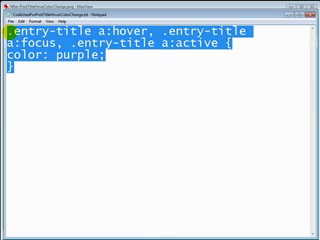
right_click(39, 45)
click(54, 67)
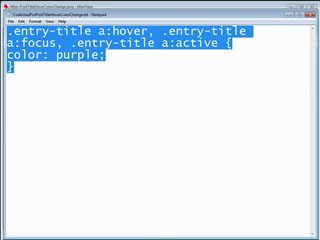
Step: Paste the purple hover, focus and active rule at line 11 of style.css and save
key(alt+Tab)
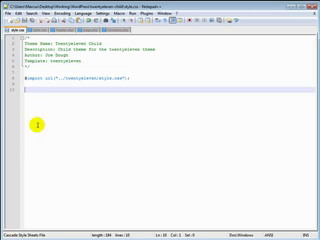
right_click(31, 89)
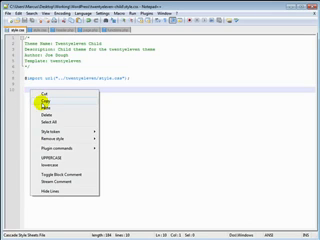
click(44, 108)
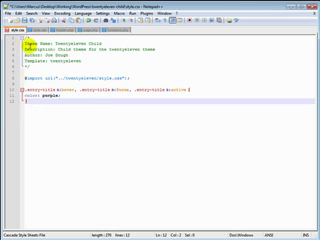
click(22, 20)
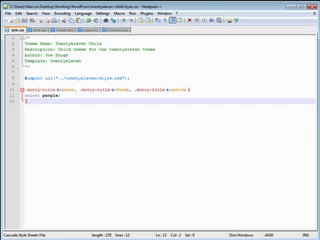
Step: Go to CuteFTP, then minimize CuteFTP, Notepad++ and Notepad and close IrfanView to reveal Firefox
key(alt+Tab)
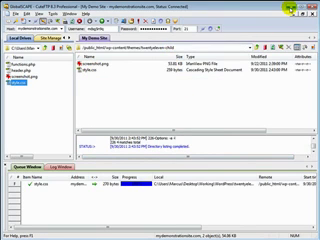
click(290, 6)
click(290, 6)
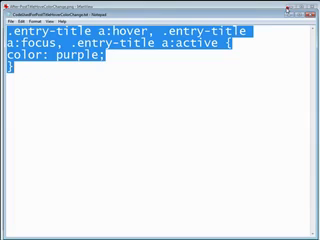
click(288, 12)
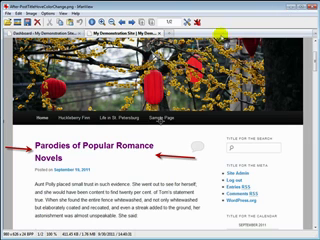
click(290, 6)
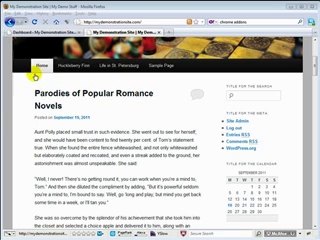
Step: Reload the demo site and open the 'Parodies of Popular Romance Novels' post
click(33, 20)
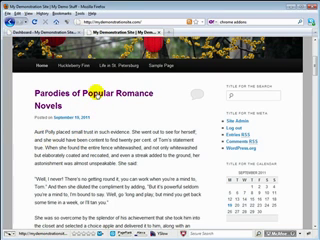
click(98, 92)
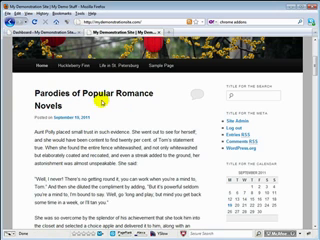